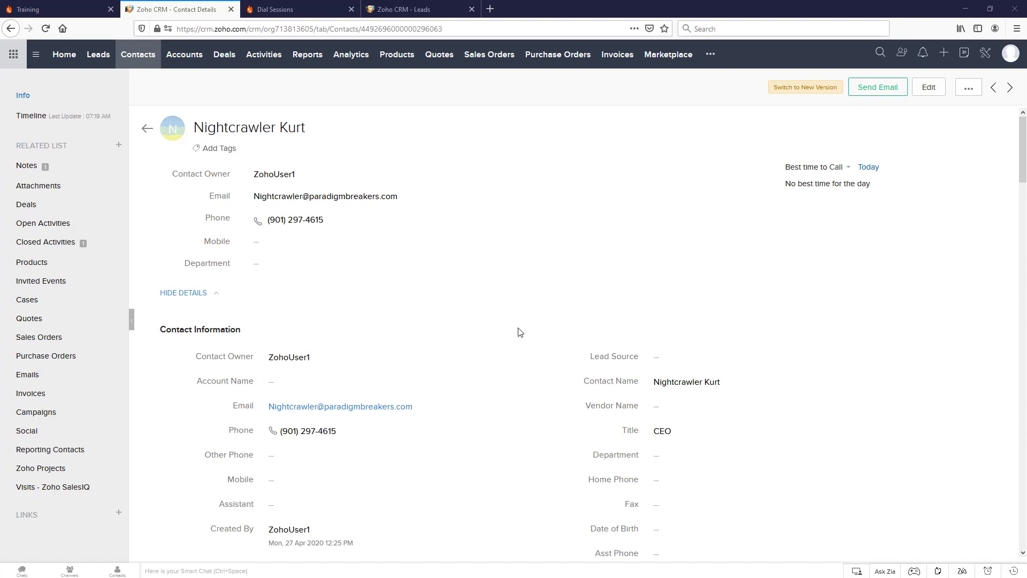
Examine the open contact's closed activities and its Remove Contact from list and Follow Up Date Contact fields.
{"action": "scroll", "coordinate": [535, 321], "scroll_direction": "down", "scroll_amount": 10}
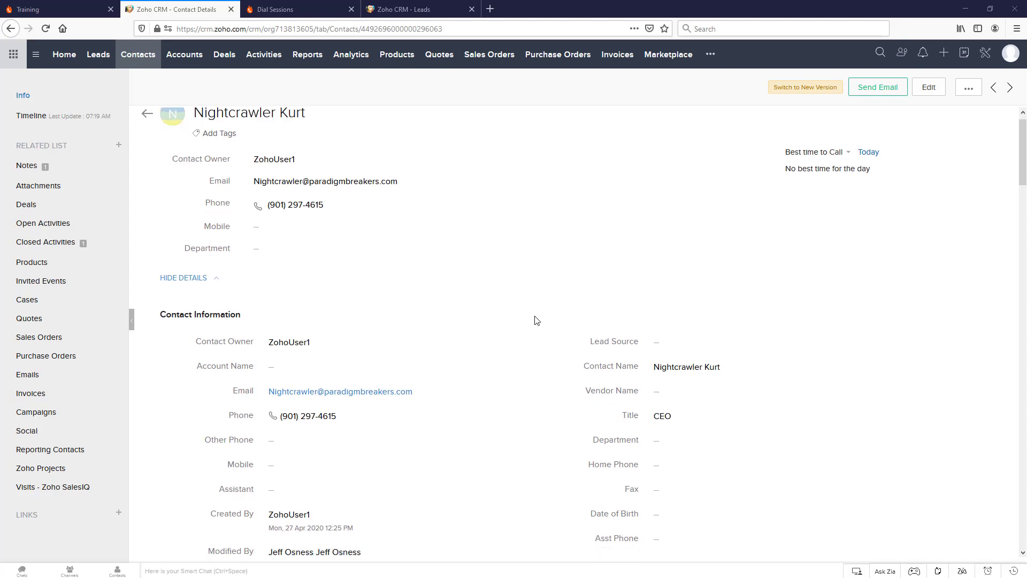
{"action": "scroll", "coordinate": [535, 319], "scroll_direction": "down", "scroll_amount": 8}
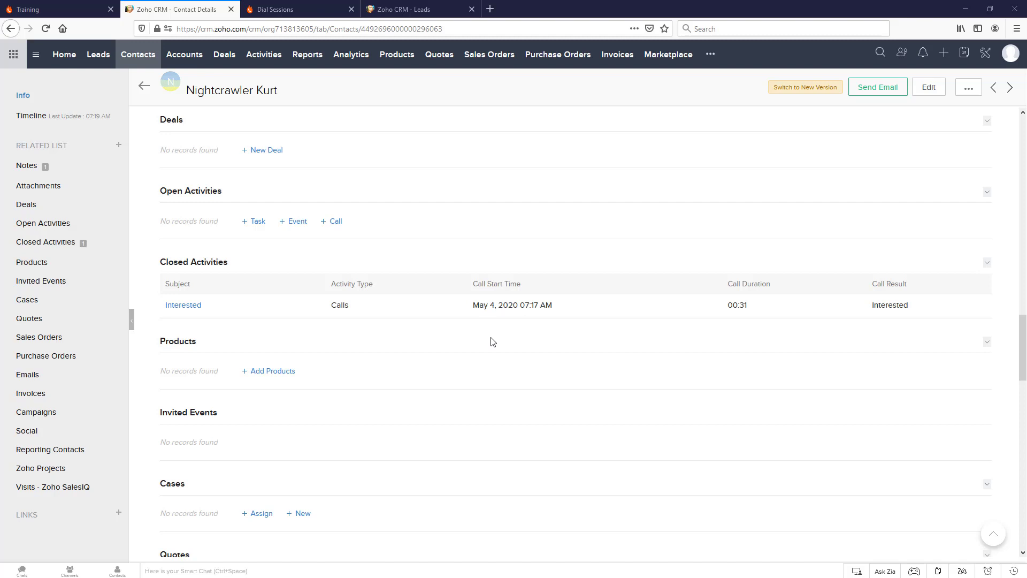
{"action": "scroll", "coordinate": [493, 341], "scroll_direction": "up", "scroll_amount": 15}
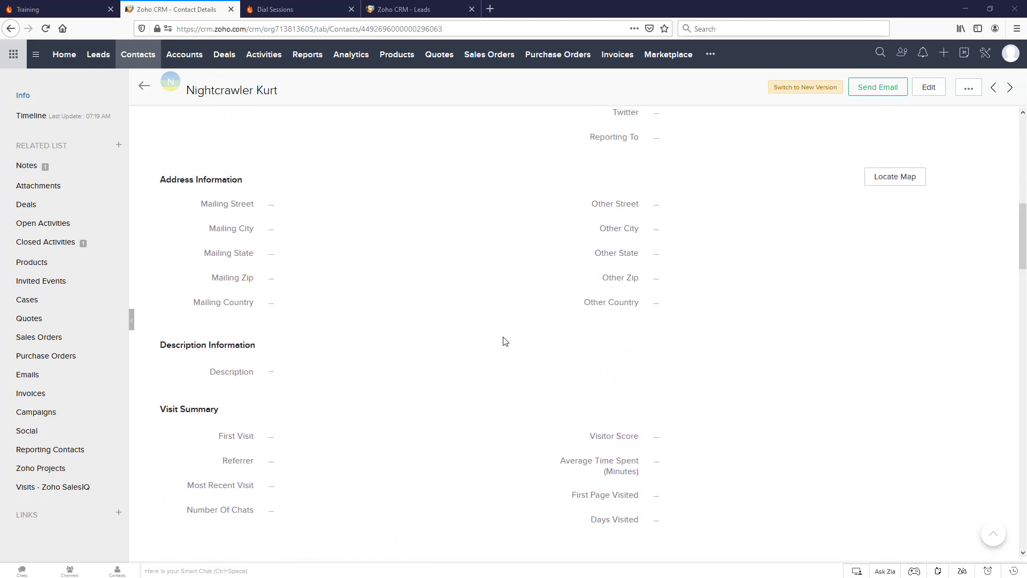
{"action": "scroll", "coordinate": [503, 340], "scroll_direction": "down", "scroll_amount": 3}
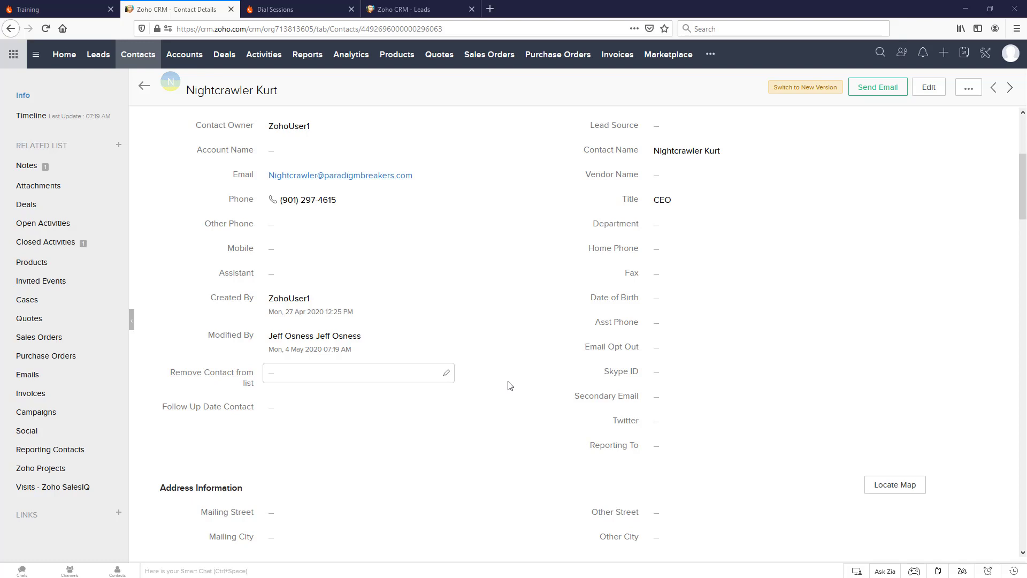
{"action": "scroll", "coordinate": [644, 360], "scroll_direction": "down", "scroll_amount": 2}
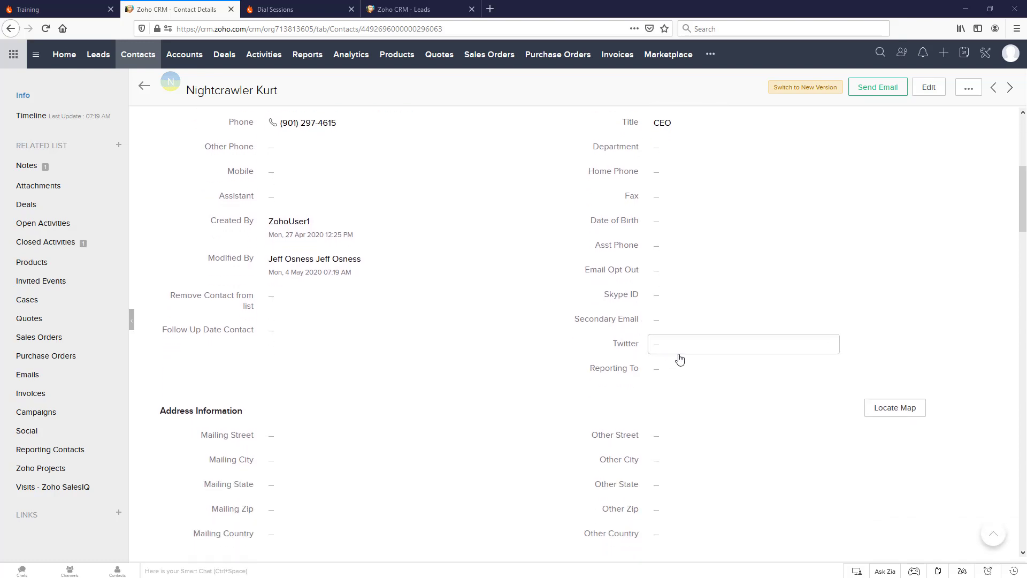
{"action": "scroll", "coordinate": [696, 332], "scroll_direction": "up", "scroll_amount": 4}
Create a workflow rule for the Calls module named PhoneBurner with the description "PhoneBurner Call Automatons".
{"action": "left_click", "coordinate": [985, 53]}
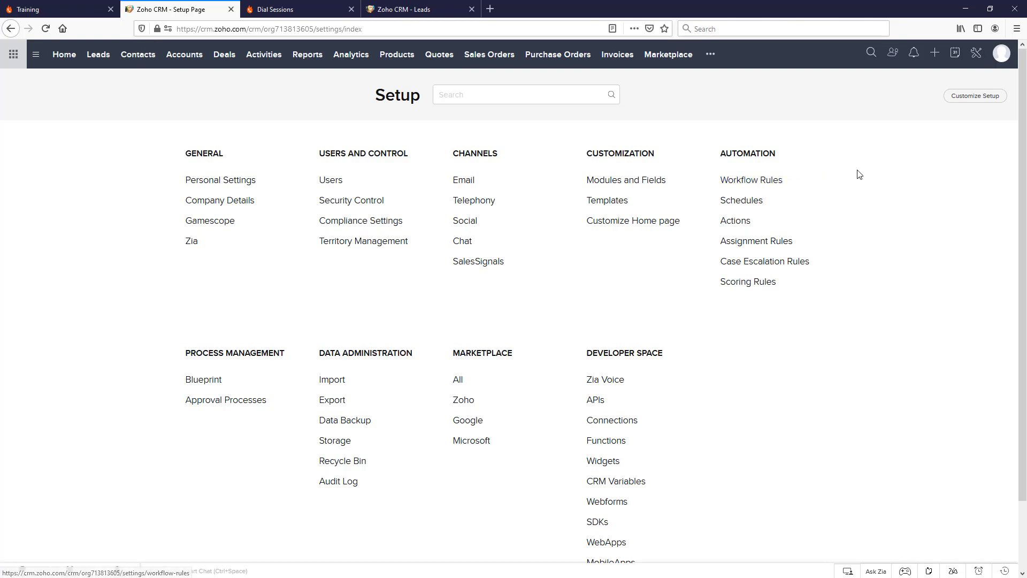
{"action": "left_click", "coordinate": [752, 181]}
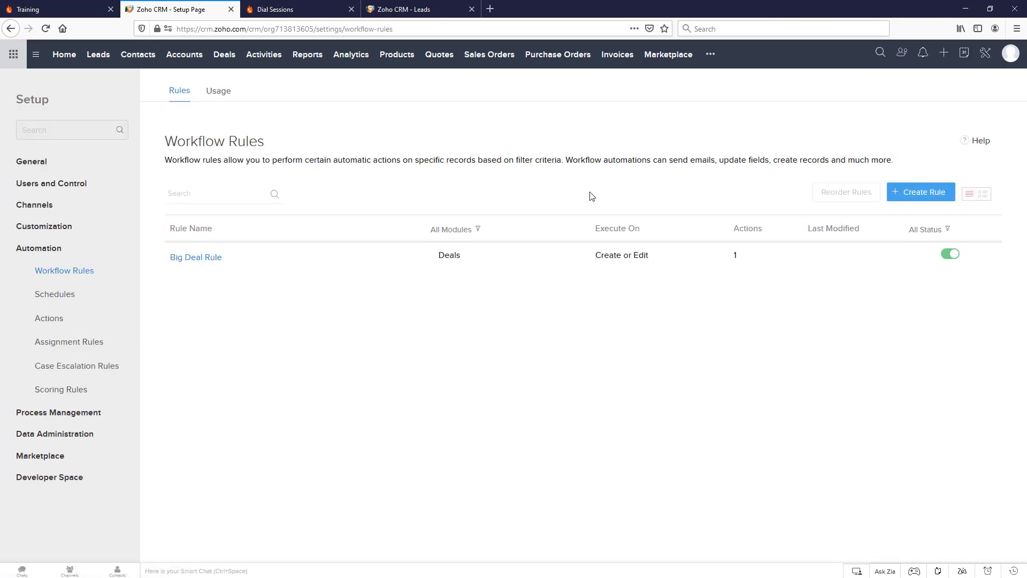
{"action": "left_click", "coordinate": [938, 199]}
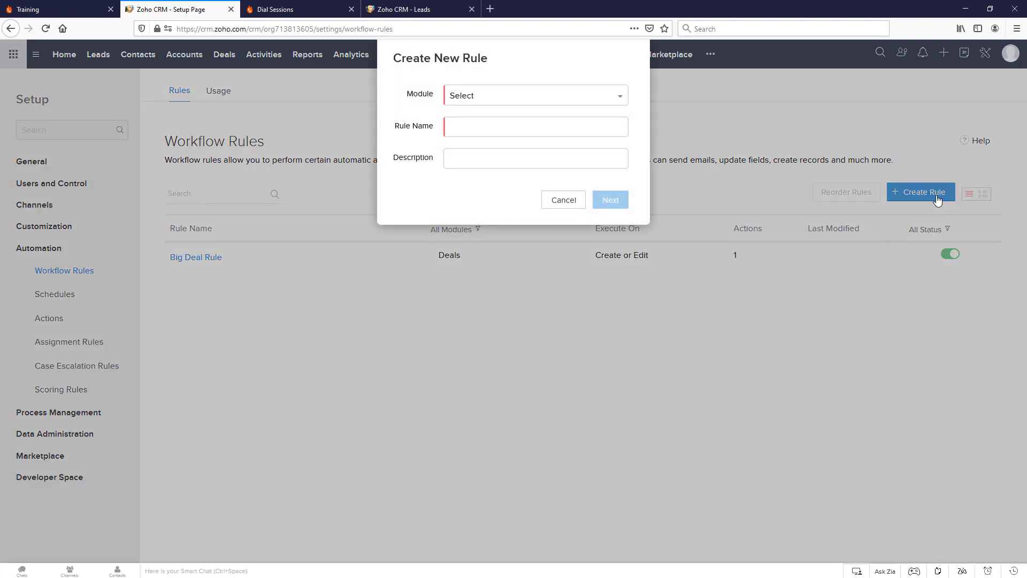
{"action": "left_click", "coordinate": [480, 100]}
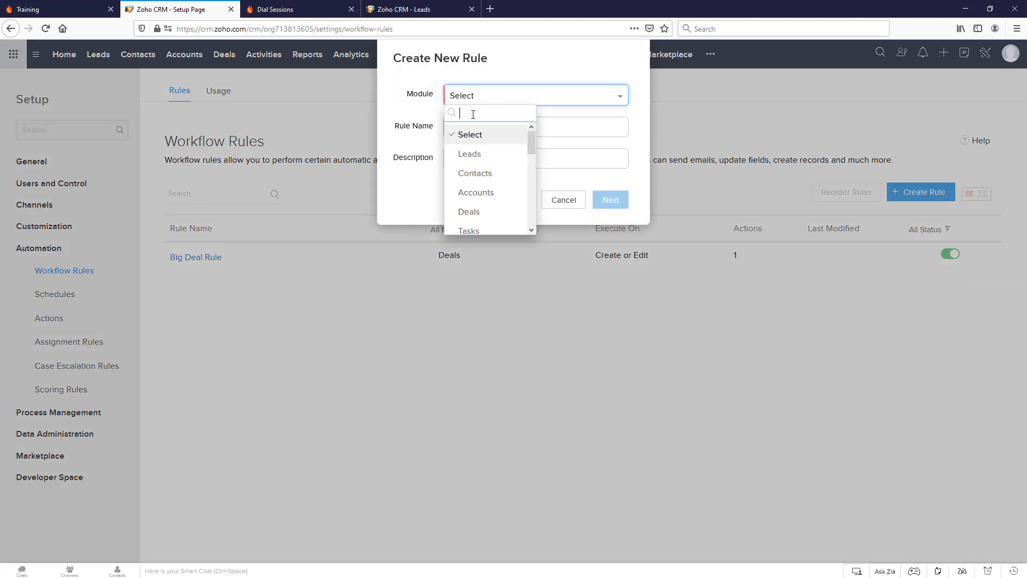
{"action": "scroll", "coordinate": [490, 177], "scroll_direction": "down", "scroll_amount": 2}
{"action": "left_click", "coordinate": [483, 194]}
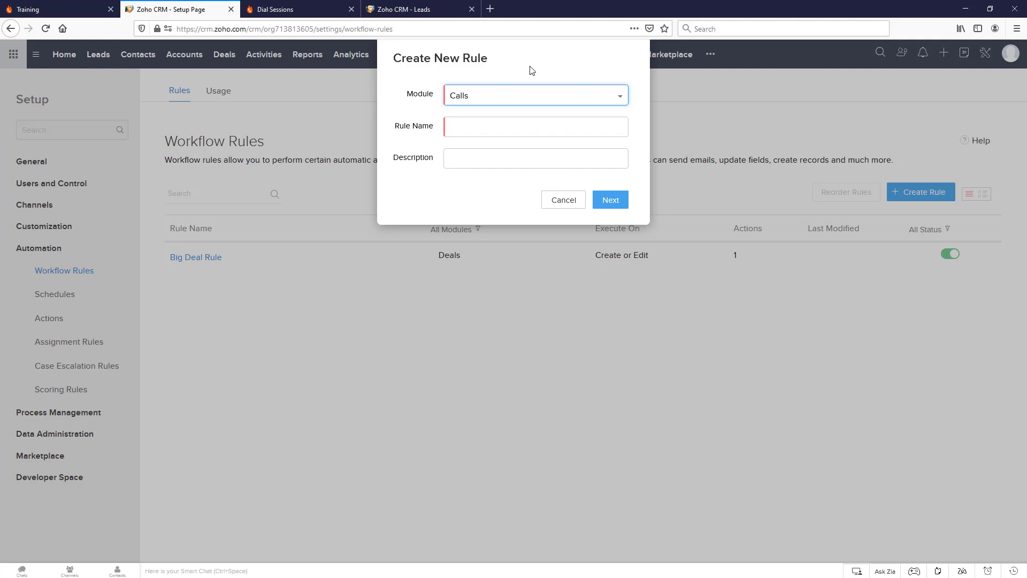
{"action": "left_click", "coordinate": [523, 127]}
{"action": "type", "text": "PhoneBurner"}
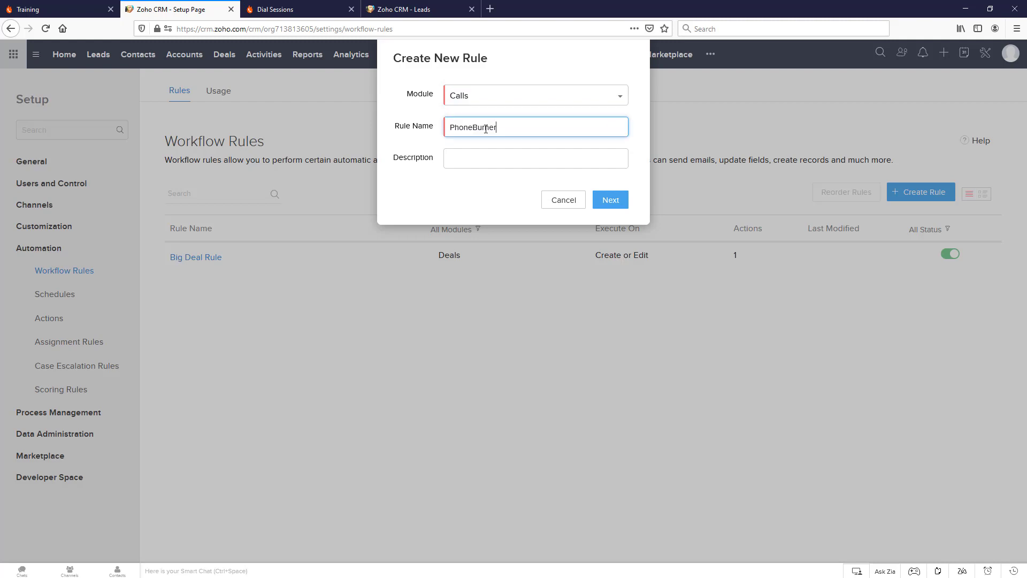
{"action": "left_click", "coordinate": [511, 156]}
{"action": "type", "text": "PhoneBurner Call Automatons"}
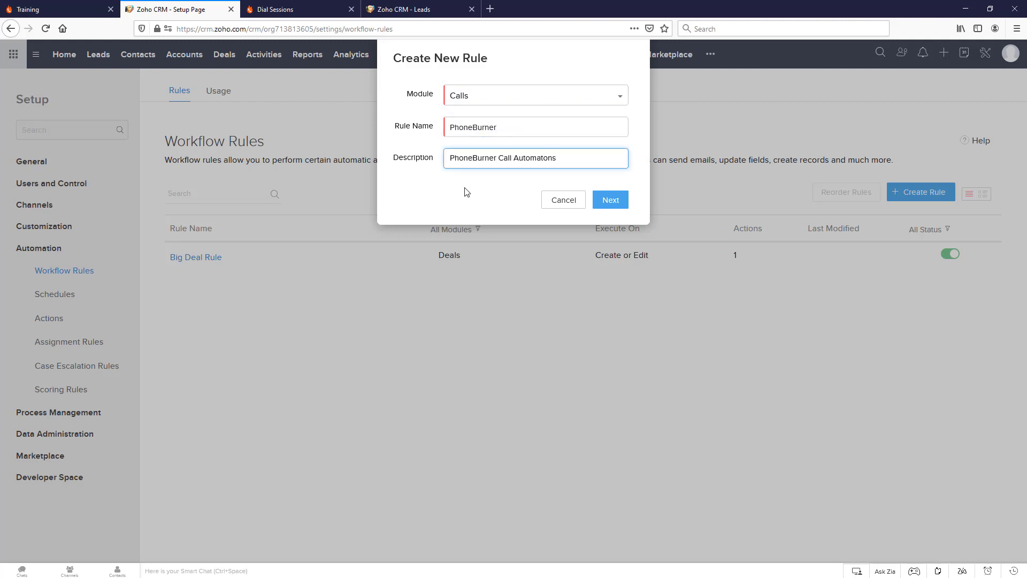
{"action": "left_click", "coordinate": [613, 204]}
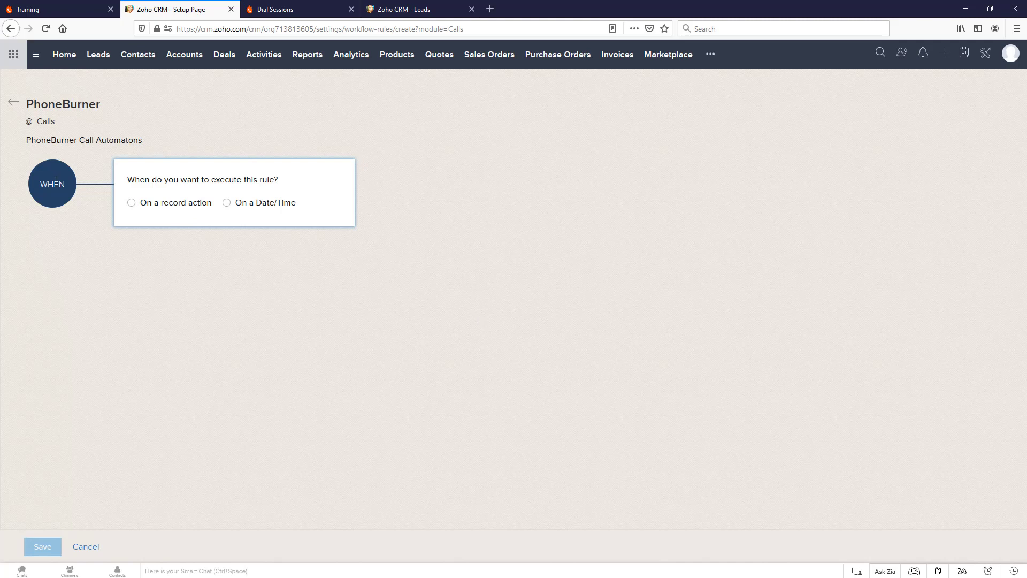
Set the rule to run when a call is created and its Subject is Bad Number.
{"action": "left_click", "coordinate": [131, 203]}
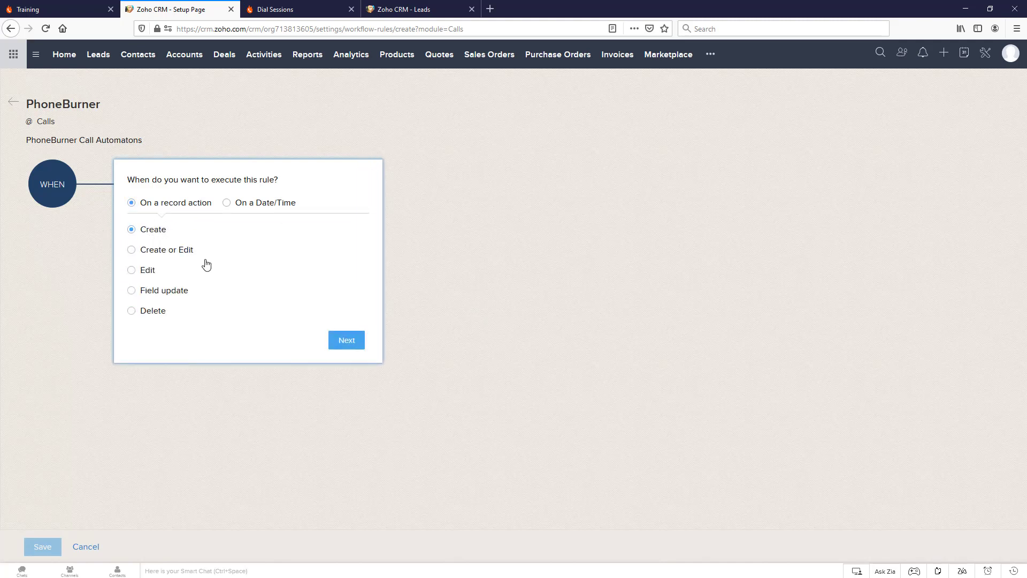
{"action": "left_click", "coordinate": [347, 342]}
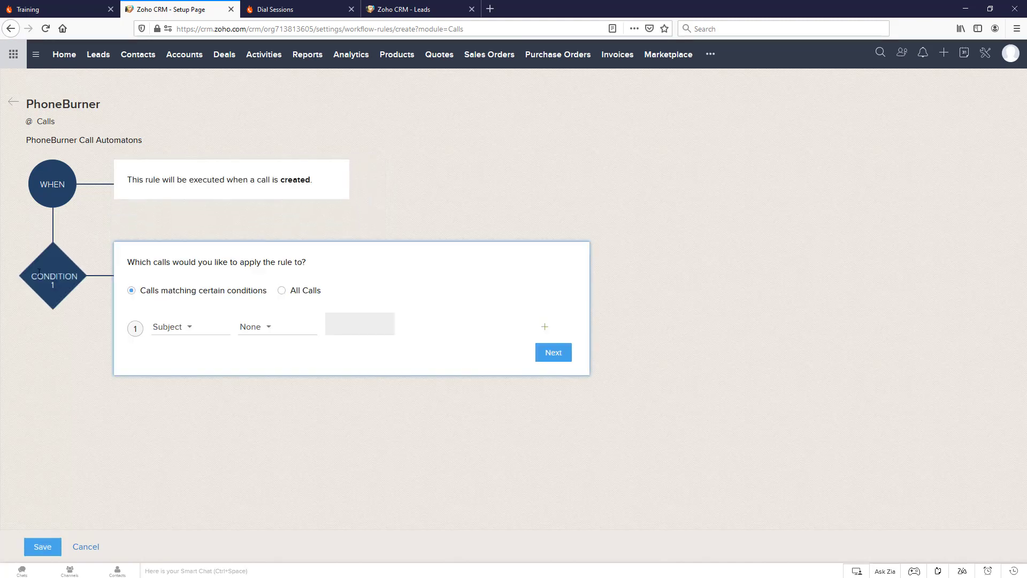
{"action": "left_click", "coordinate": [161, 327]}
{"action": "left_click", "coordinate": [266, 332]}
{"action": "left_click", "coordinate": [264, 363]}
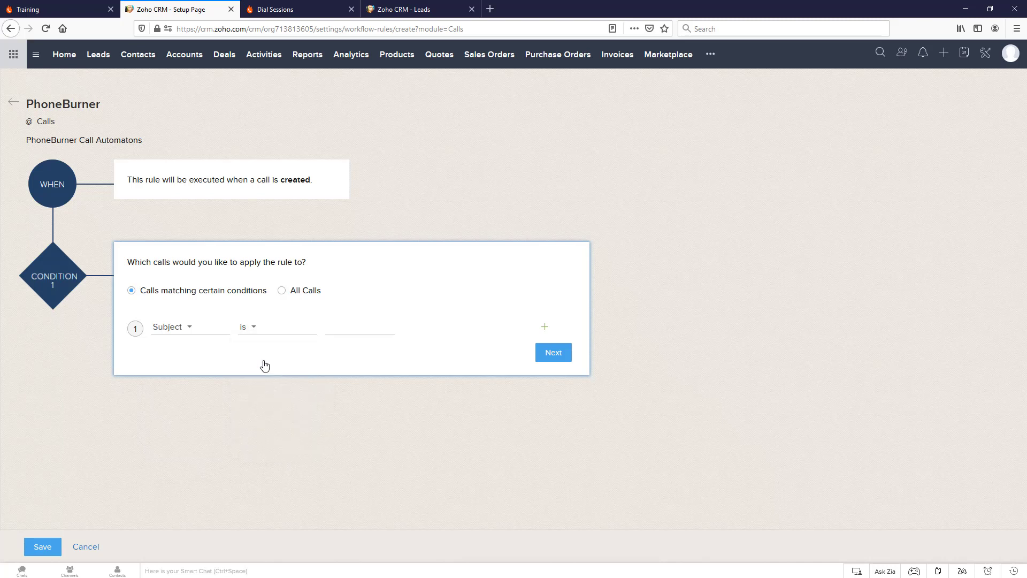
{"action": "left_click", "coordinate": [376, 330]}
{"action": "type", "text": "Bad Number"}
{"action": "left_click", "coordinate": [546, 362]}
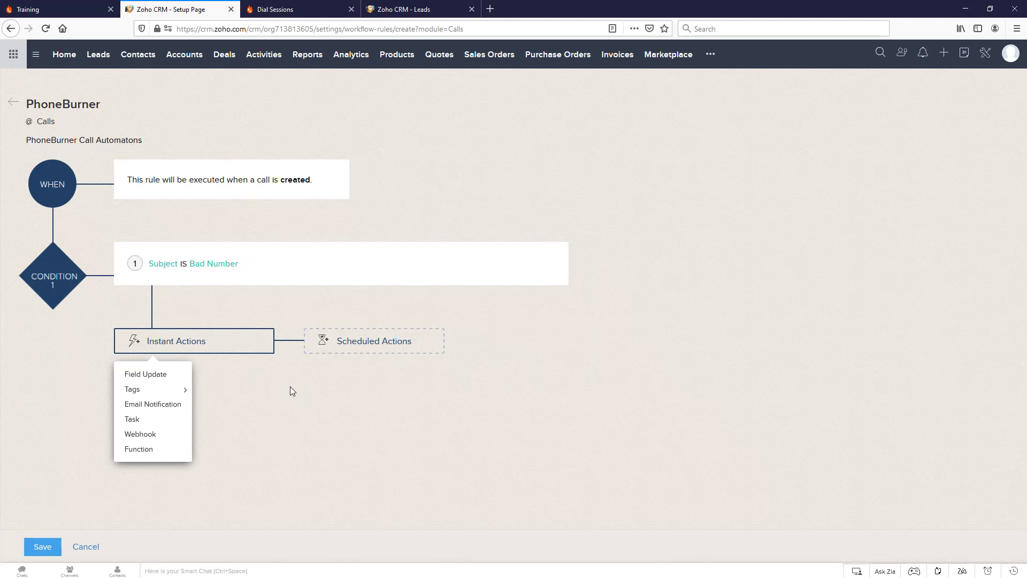
Add an instant field update action named "Bad Number Contacts" for the Contacts module.
{"action": "left_click", "coordinate": [151, 376]}
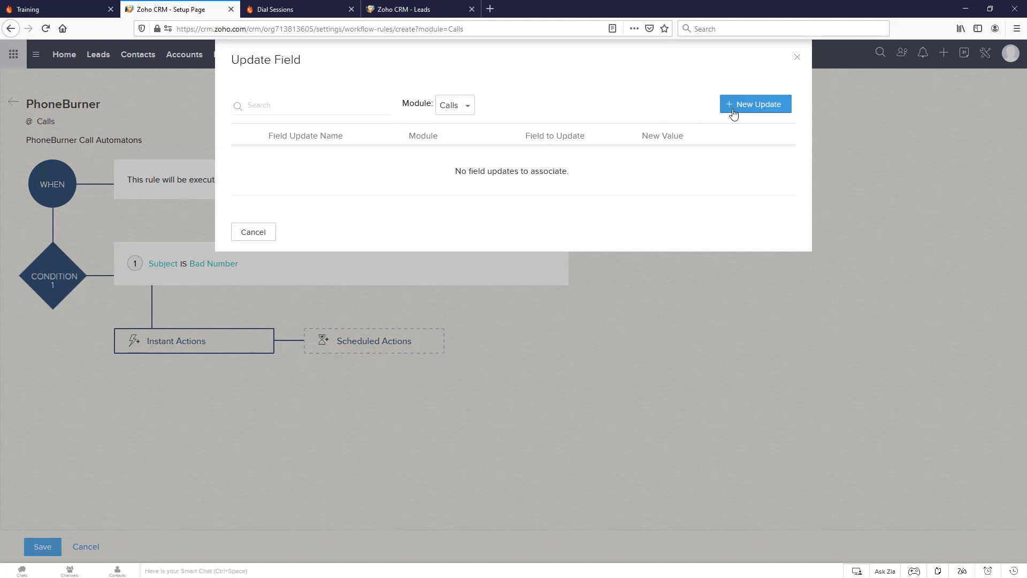
{"action": "left_click", "coordinate": [747, 106]}
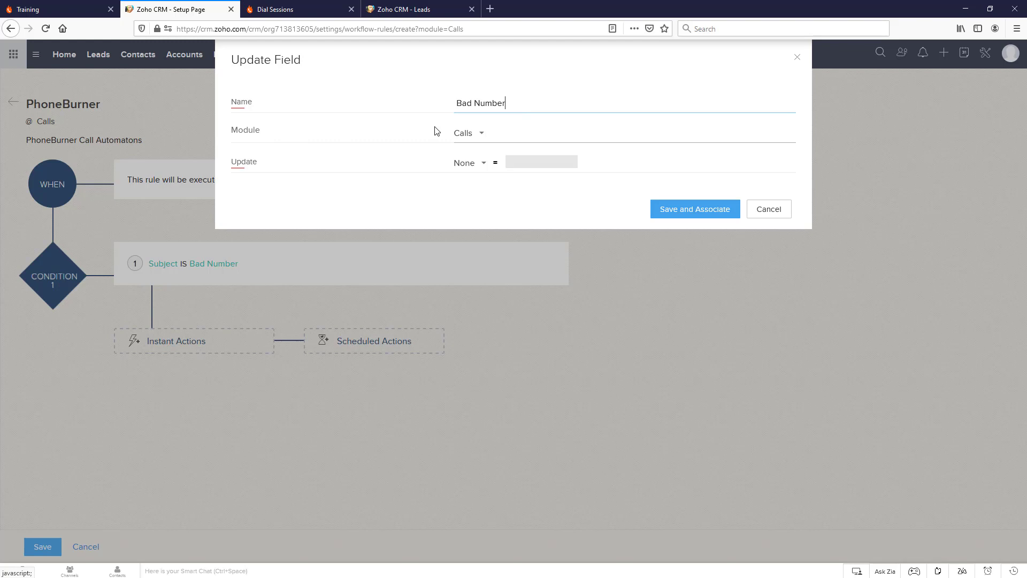
{"action": "left_click", "coordinate": [482, 135]}
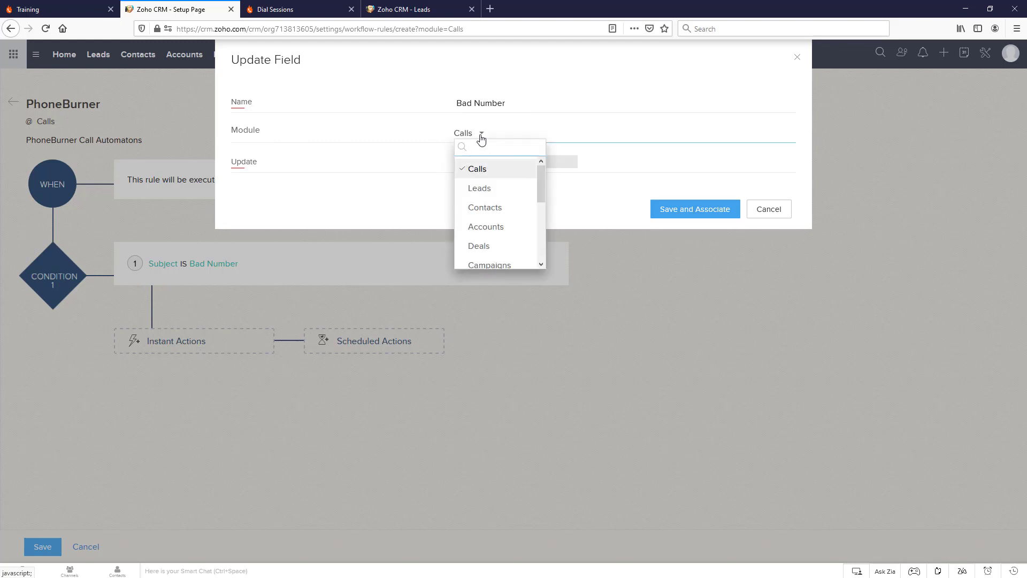
{"action": "left_click", "coordinate": [487, 209]}
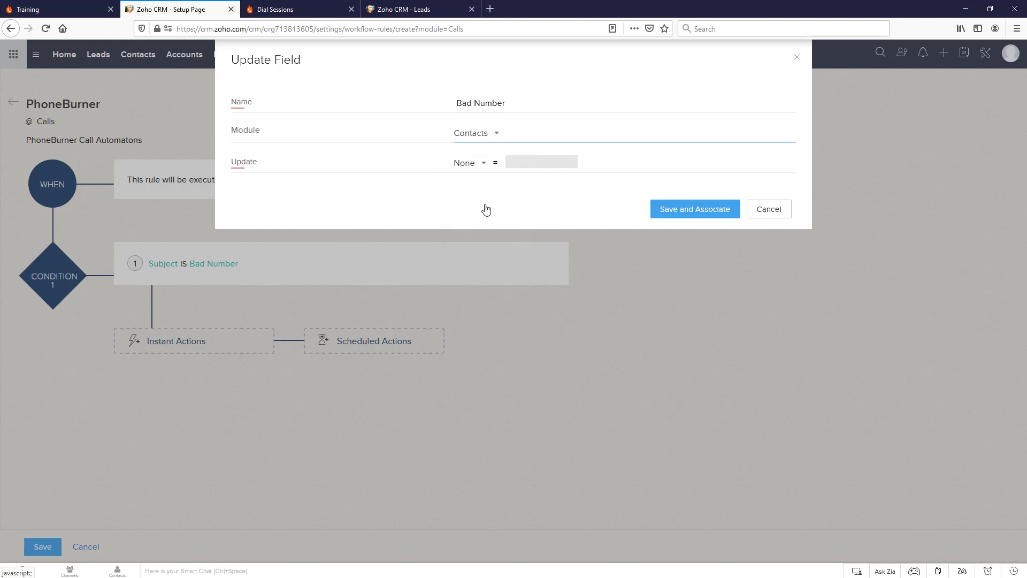
{"action": "left_click", "coordinate": [539, 95]}
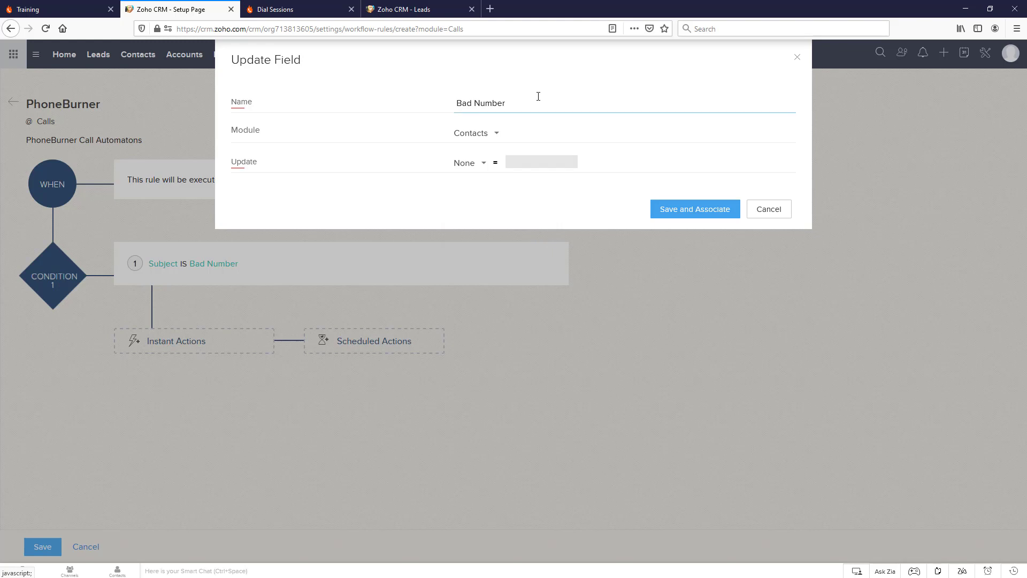
{"action": "type", "text": "Contacts"}
Make the field update enable Remove Contact from list, associate it with the condition and save the workflow rule.
{"action": "left_click", "coordinate": [485, 167]}
{"action": "scroll", "coordinate": [567, 252], "scroll_direction": "down", "scroll_amount": 10}
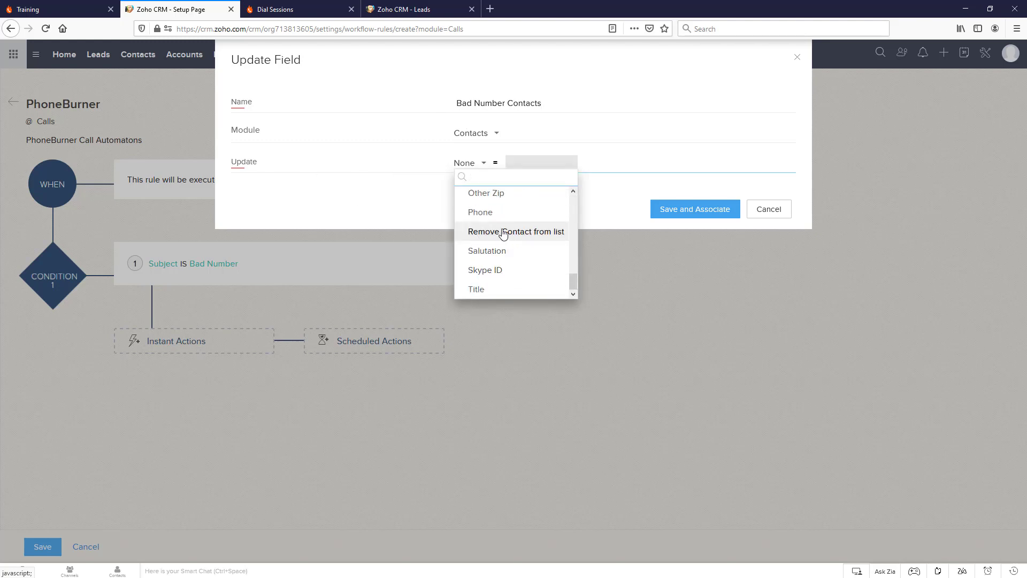
{"action": "left_click", "coordinate": [523, 234]}
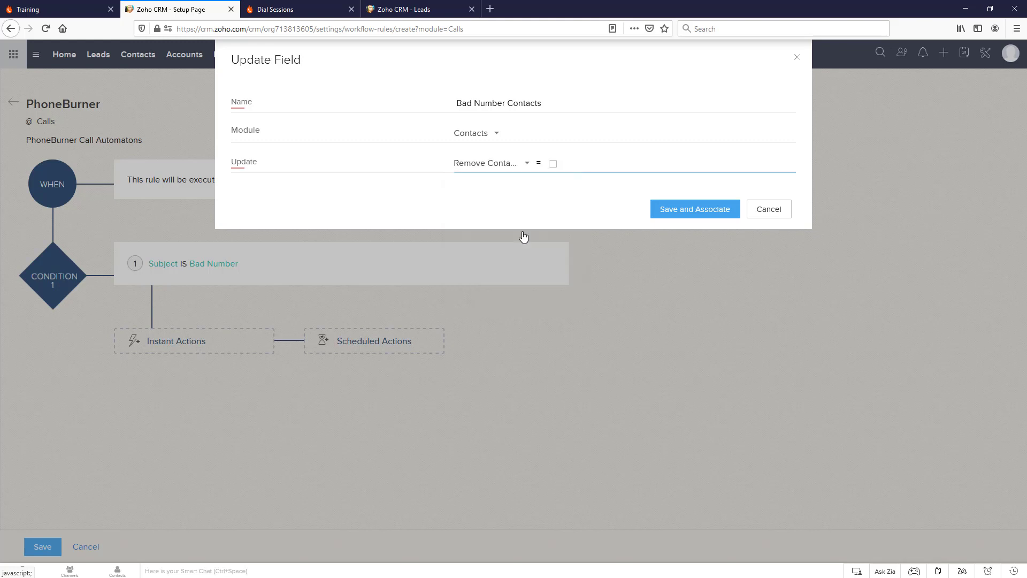
{"action": "left_click", "coordinate": [585, 162]}
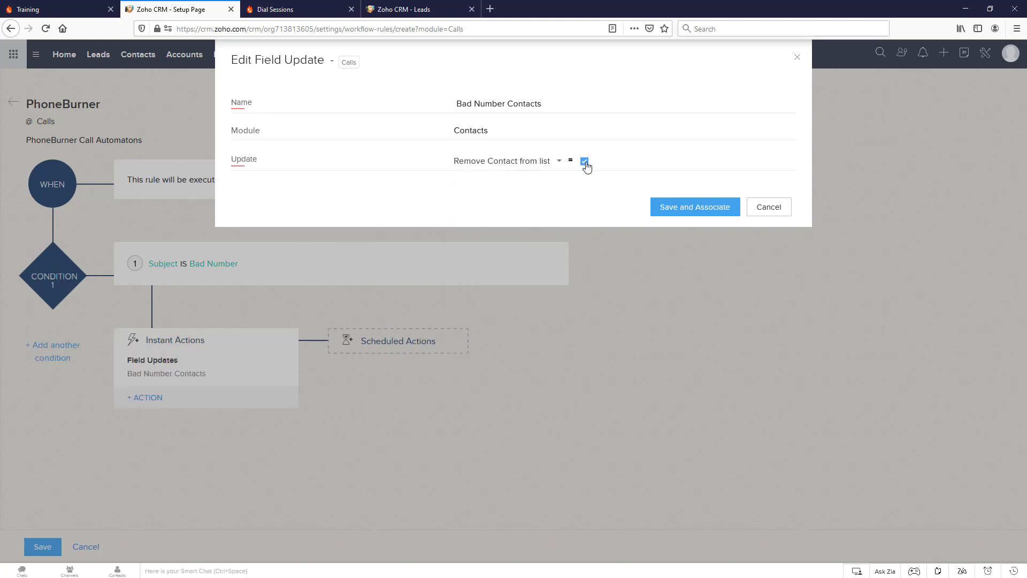
{"action": "left_click", "coordinate": [690, 207]}
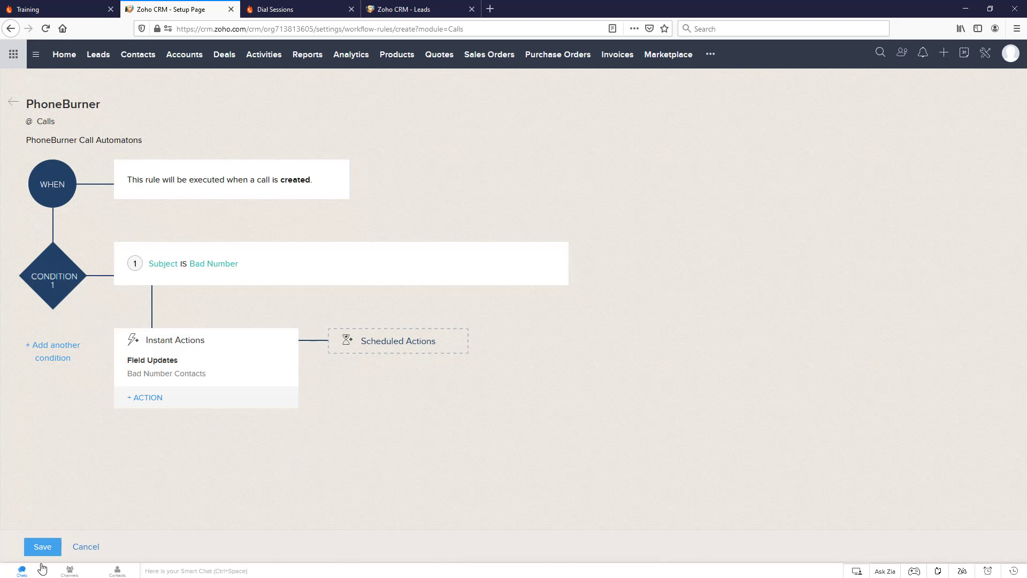
{"action": "left_click", "coordinate": [43, 546]}
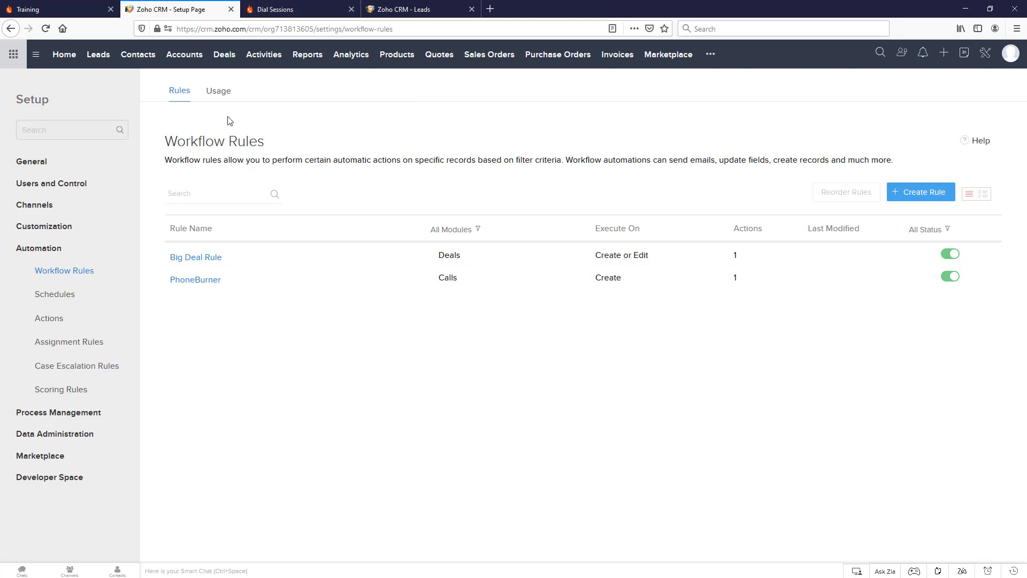
Dial a single contact from the Contacts list in a PhoneBurner session, mark the call as Bad Number and open the session details.
{"action": "left_click", "coordinate": [140, 55]}
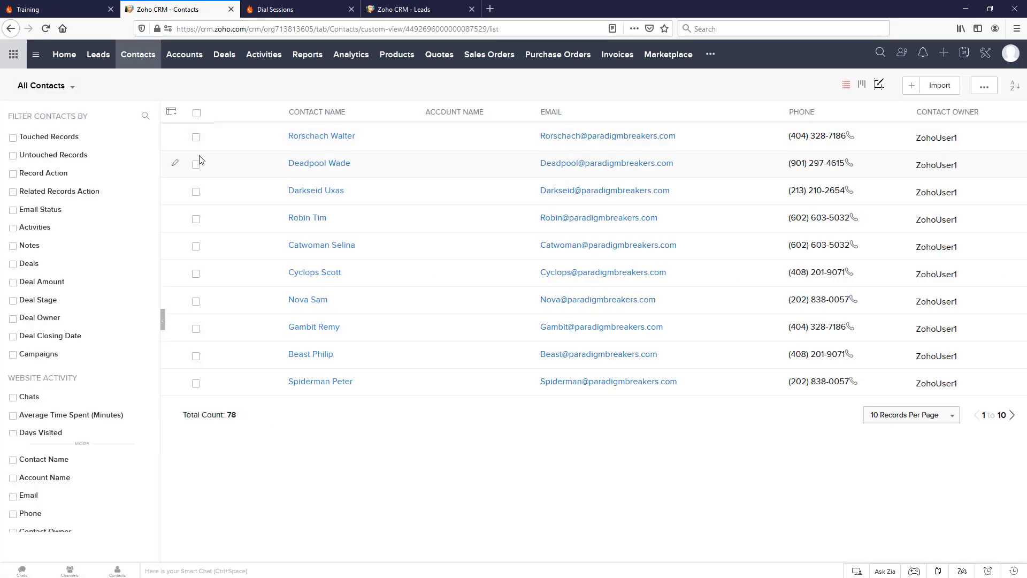
{"action": "left_click", "coordinate": [196, 219]}
{"action": "left_click", "coordinate": [455, 86]}
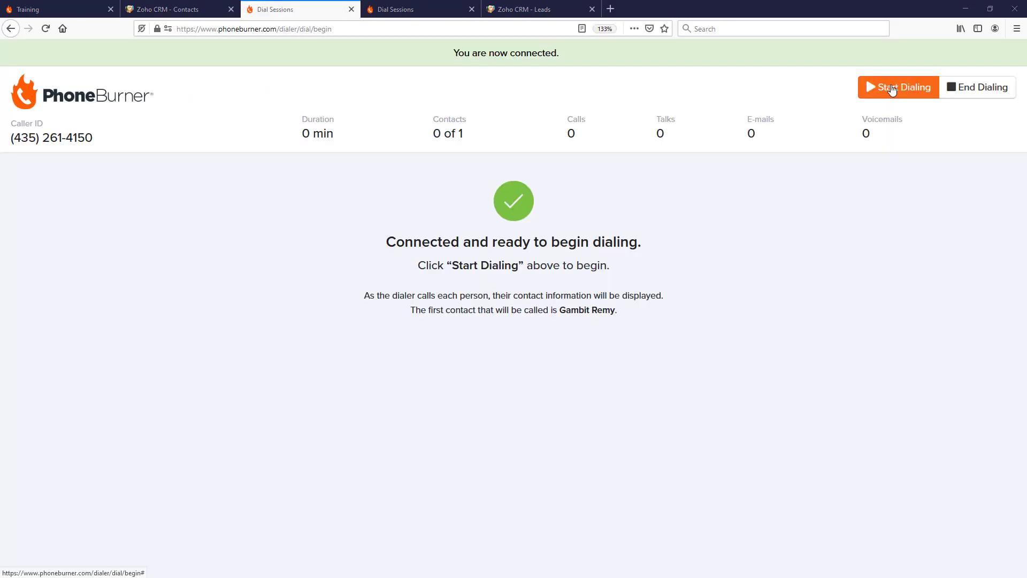
{"action": "left_click", "coordinate": [892, 89]}
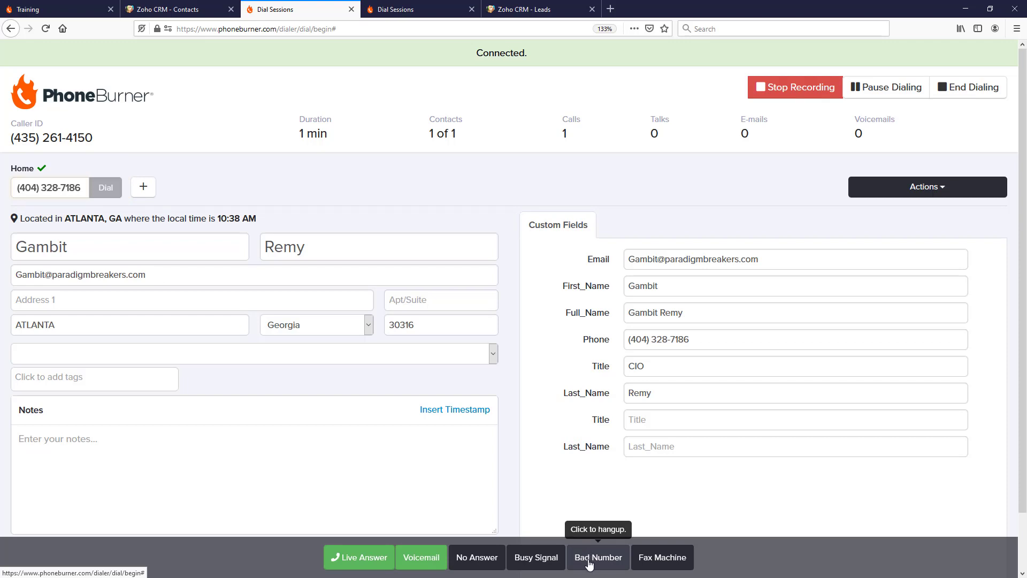
{"action": "left_click", "coordinate": [589, 555]}
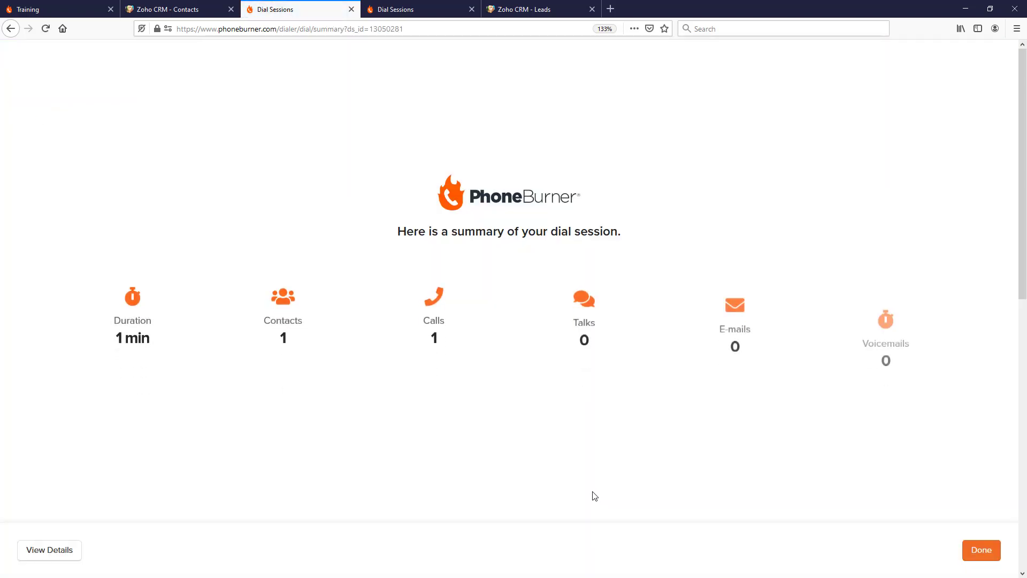
{"action": "left_click", "coordinate": [73, 550]}
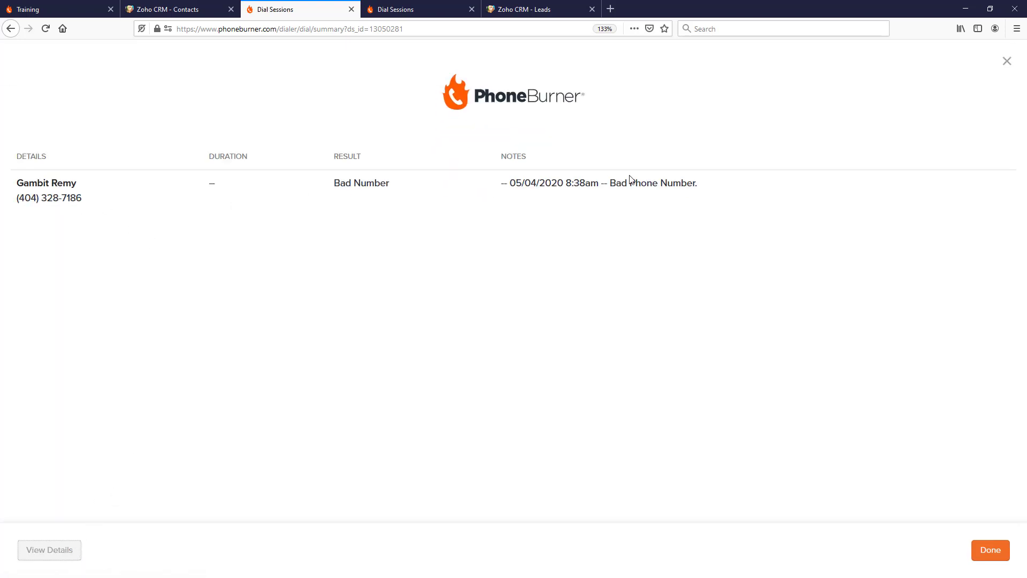
Switch to Zoho CRM and examine the dialed contact's notes, closed activities and Remove Contact from list field, reloading the record.
{"action": "left_click", "coordinate": [191, 10]}
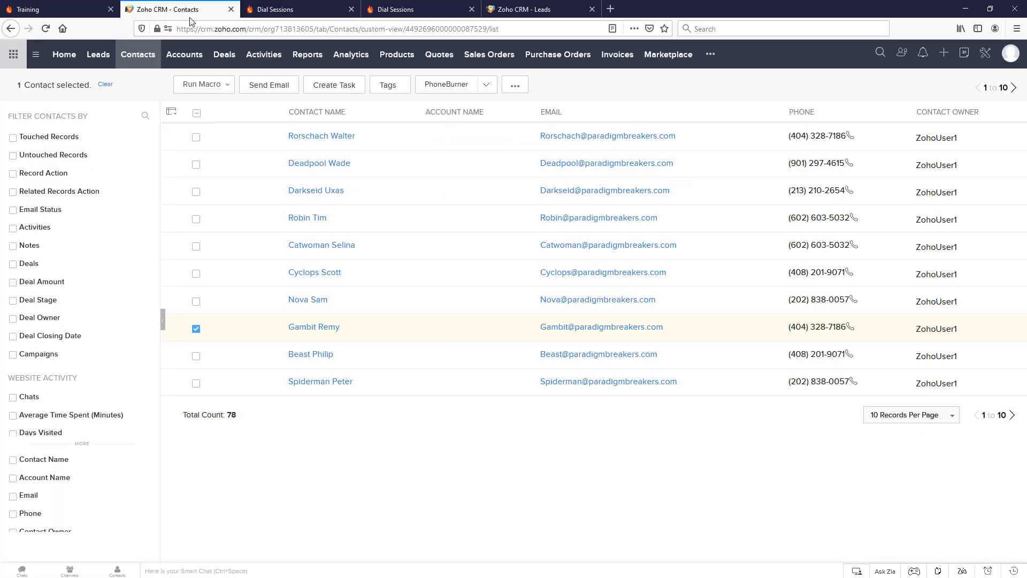
{"action": "left_click", "coordinate": [305, 327]}
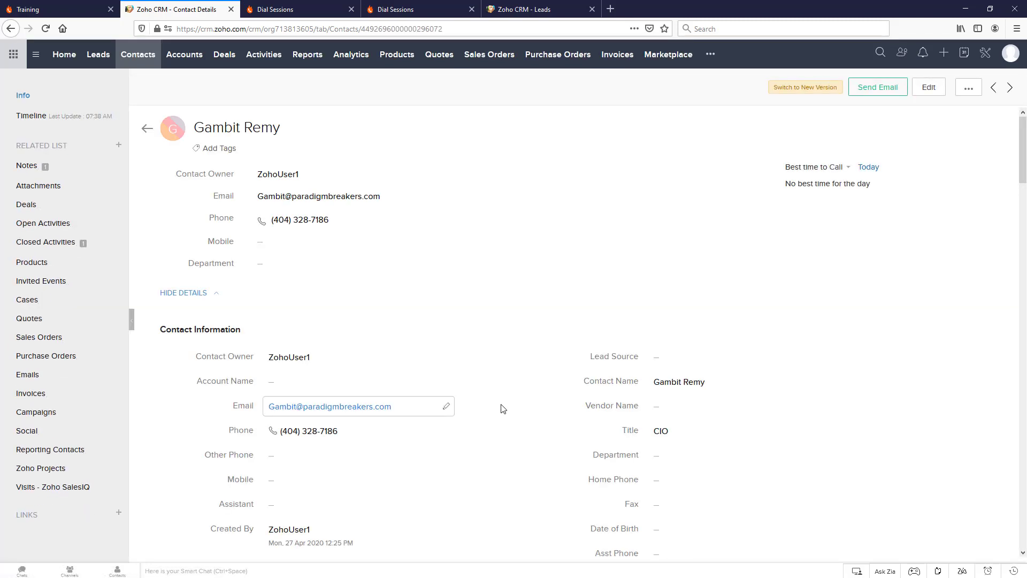
{"action": "scroll", "coordinate": [503, 409], "scroll_direction": "down", "scroll_amount": 10}
{"action": "scroll", "coordinate": [502, 409], "scroll_direction": "down", "scroll_amount": 3}
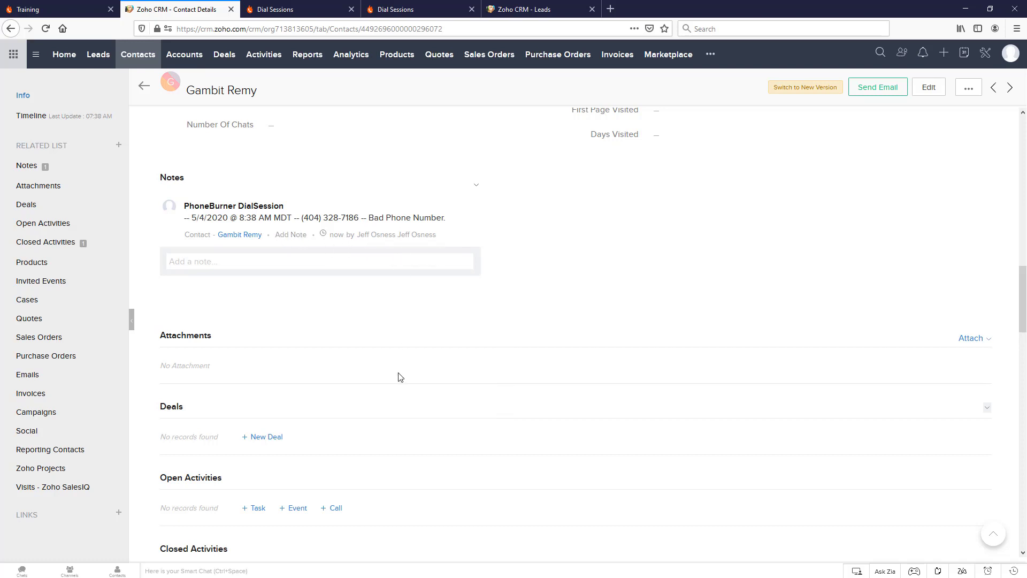
{"action": "scroll", "coordinate": [402, 376], "scroll_direction": "down", "scroll_amount": 7}
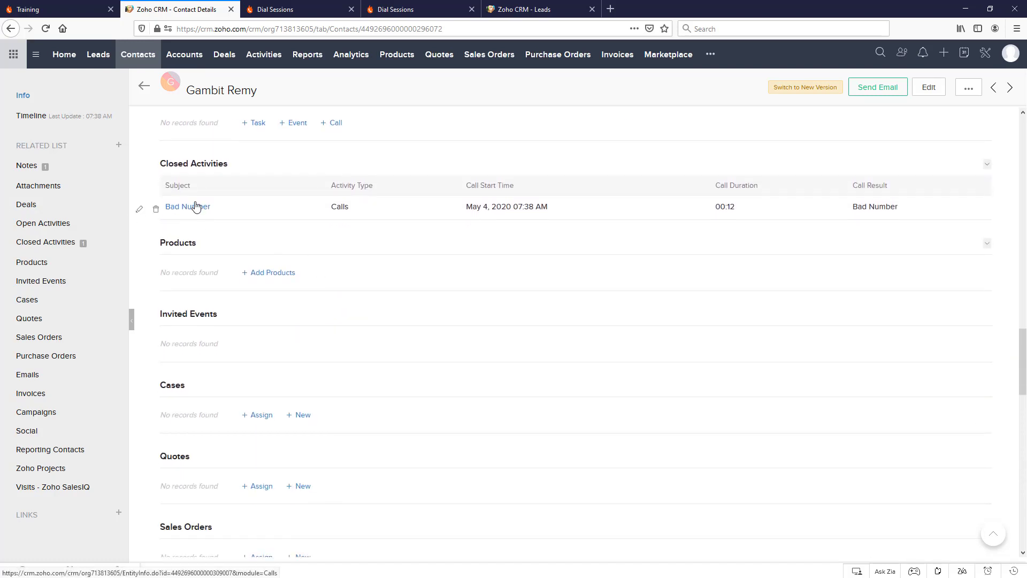
{"action": "scroll", "coordinate": [352, 402], "scroll_direction": "up", "scroll_amount": 7}
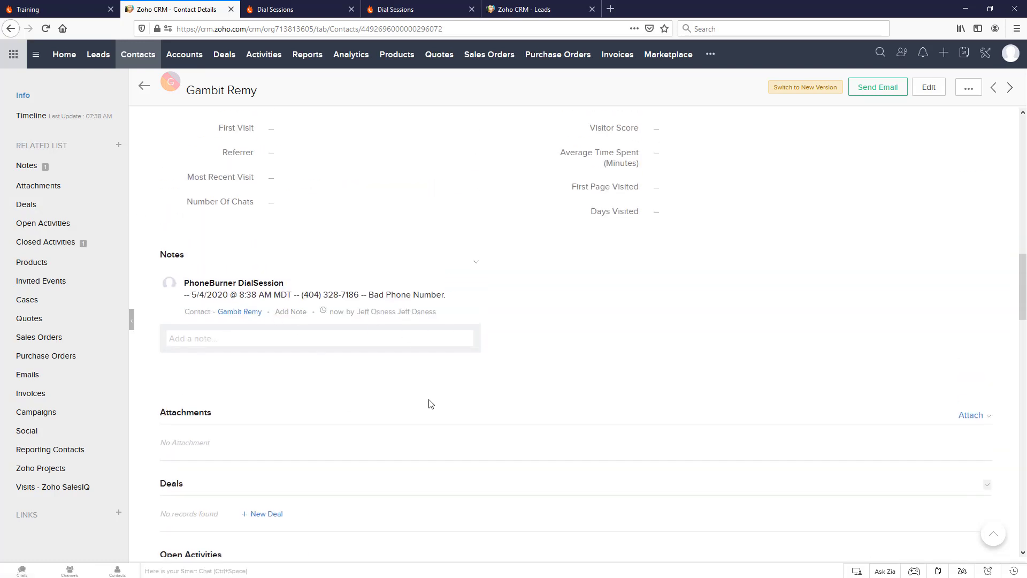
{"action": "scroll", "coordinate": [429, 403], "scroll_direction": "up", "scroll_amount": 10}
{"action": "scroll", "coordinate": [428, 403], "scroll_direction": "up", "scroll_amount": 3}
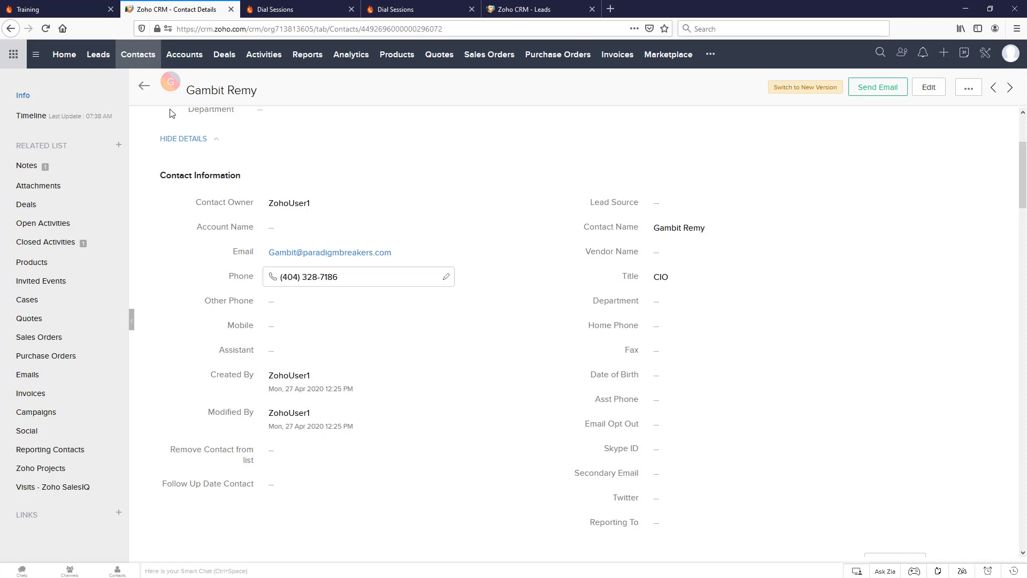
{"action": "left_click", "coordinate": [46, 29]}
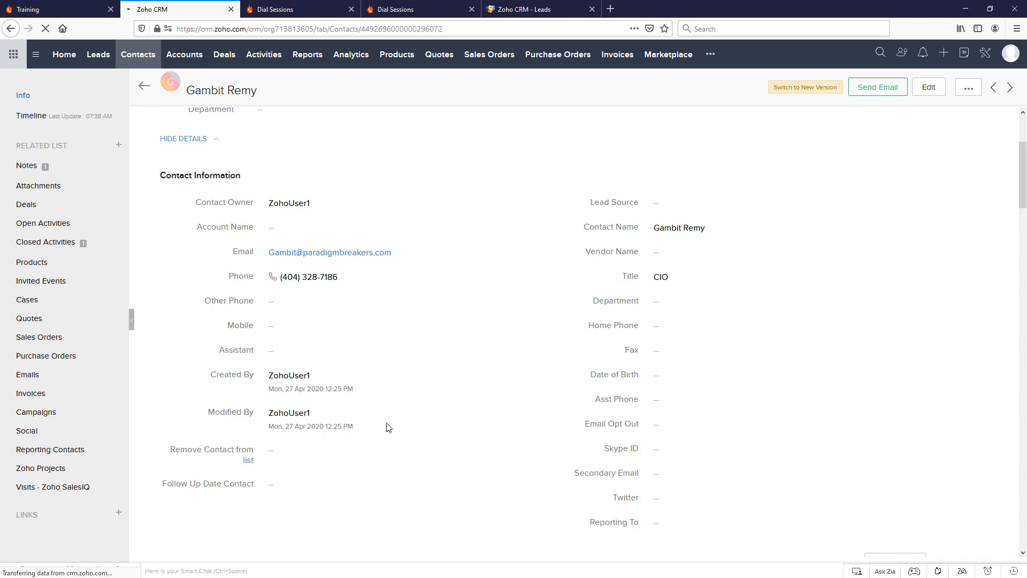